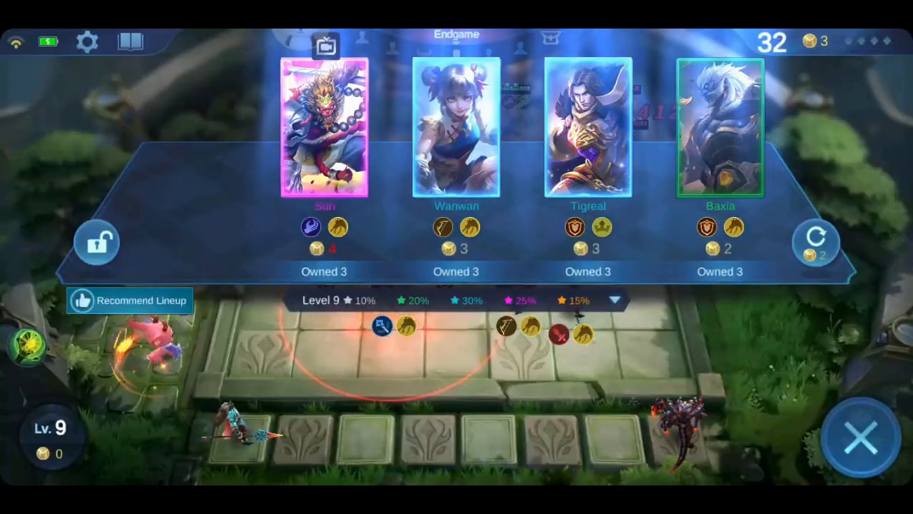
pyautogui.click(537, 436)
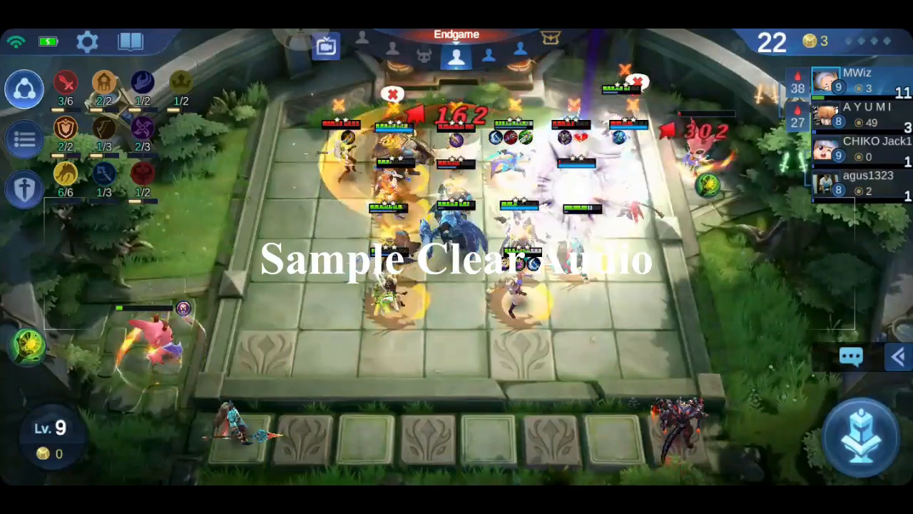
pyautogui.click(861, 435)
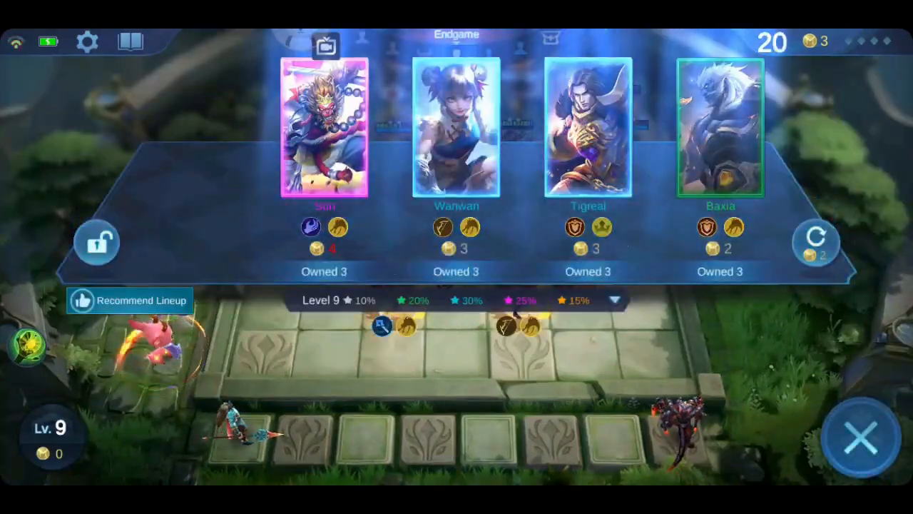
pyautogui.click(861, 435)
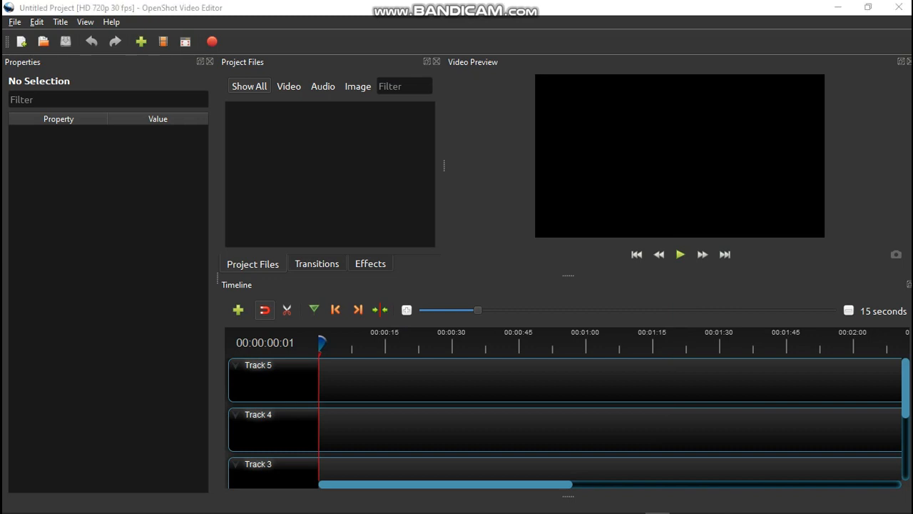
pyautogui.hotkey('alt', 'Tab')
pyautogui.hotkey('alt', 'Tab')
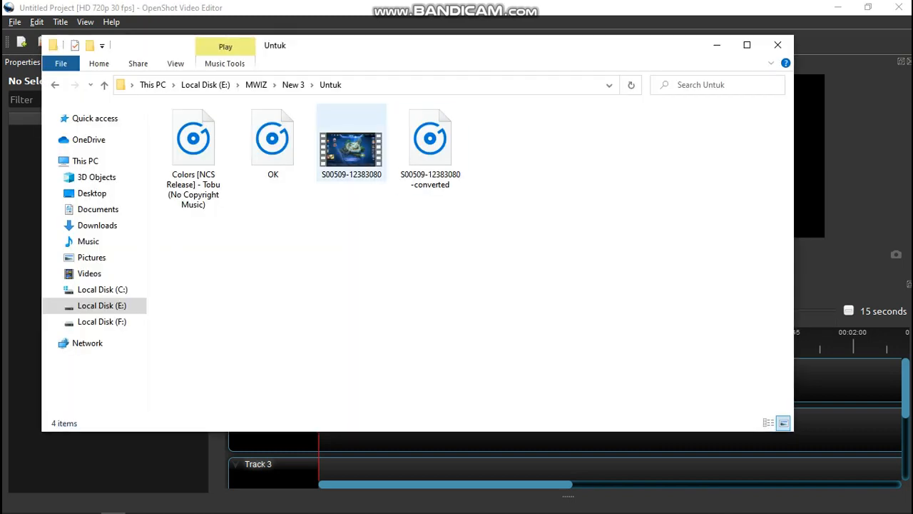
pyautogui.moveTo(430, 162); pyautogui.dragTo(394, 384)
# - Add the Colors [NCS Release] - Tobu (No Copyright Music) file from the Untuk folder onto Track 4
pyautogui.hotkey('alt', 'Tab')
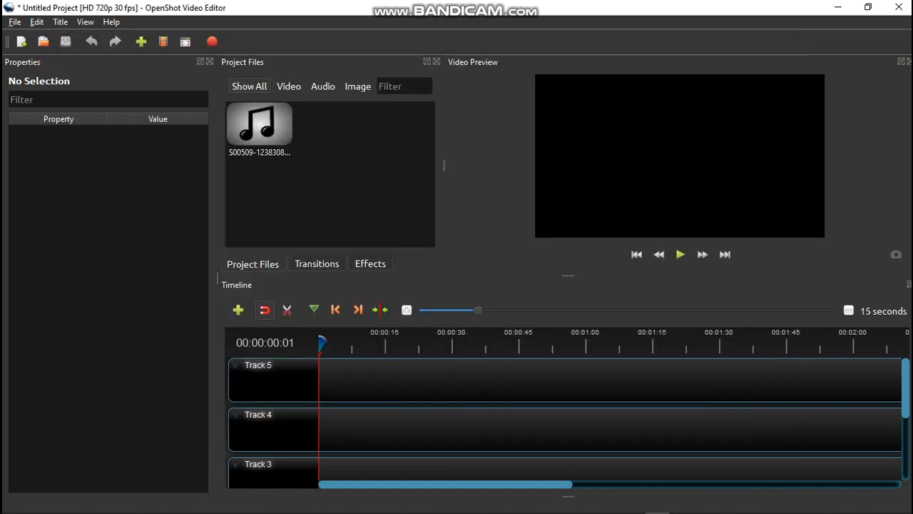
pyautogui.hotkey('alt', 'Tab')
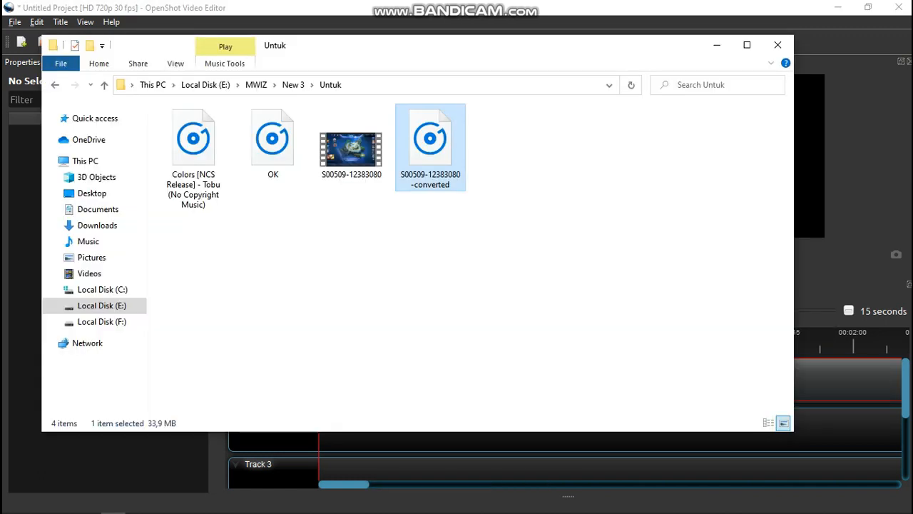
pyautogui.hotkey('alt', 'Tab')
pyautogui.moveTo(194, 157); pyautogui.dragTo(388, 421)
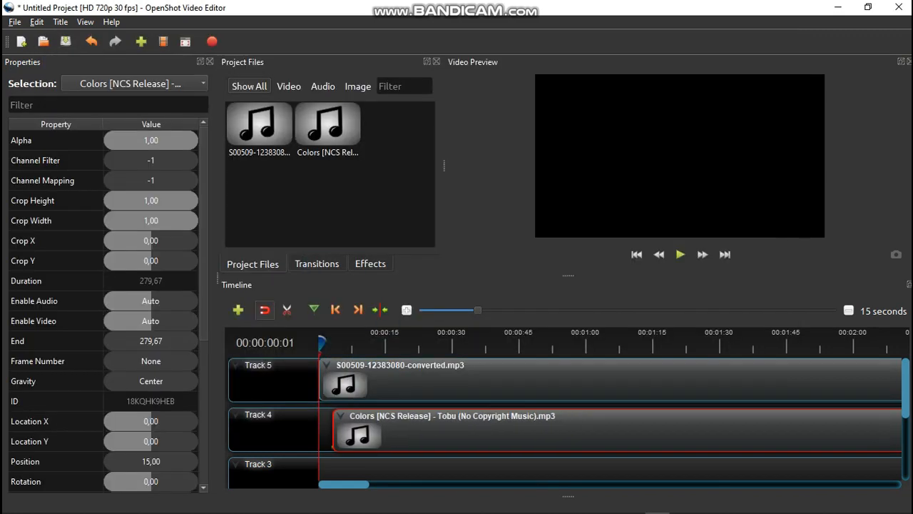
pyautogui.rightClick(384, 379)
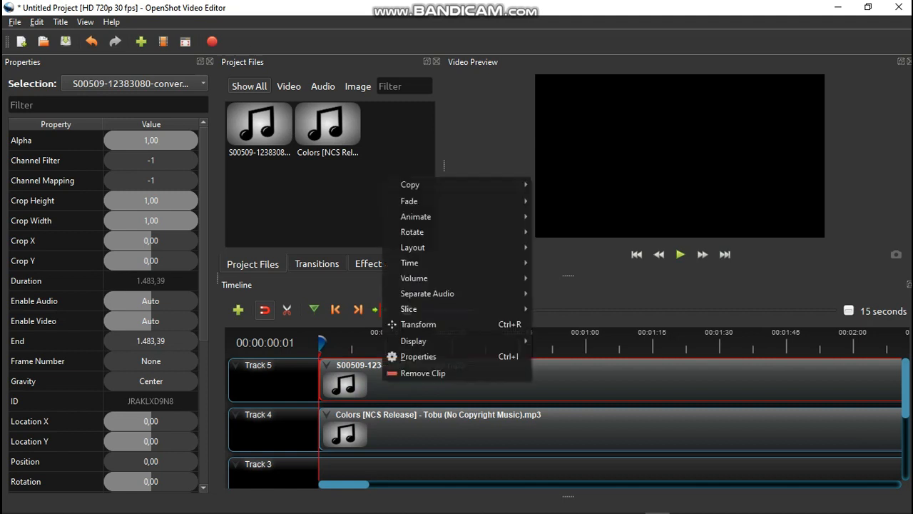
pyautogui.moveTo(421, 262)
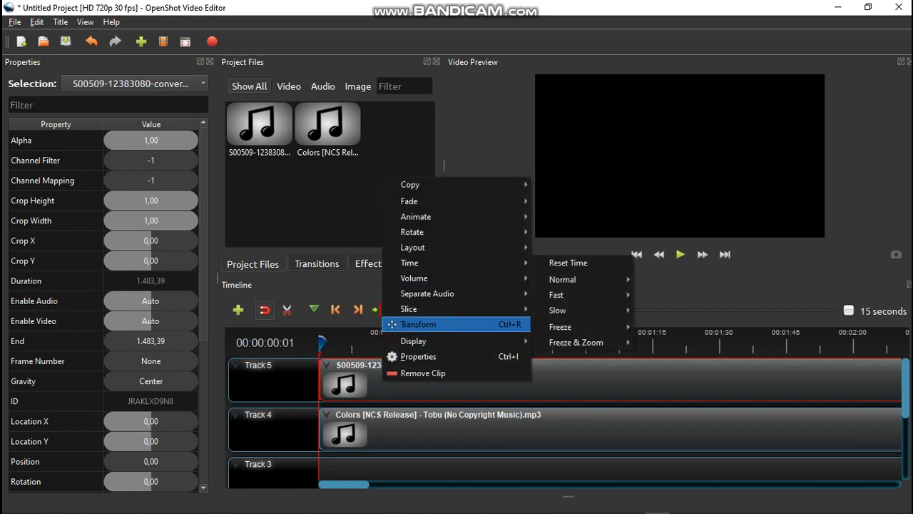
pyautogui.moveTo(417, 341)
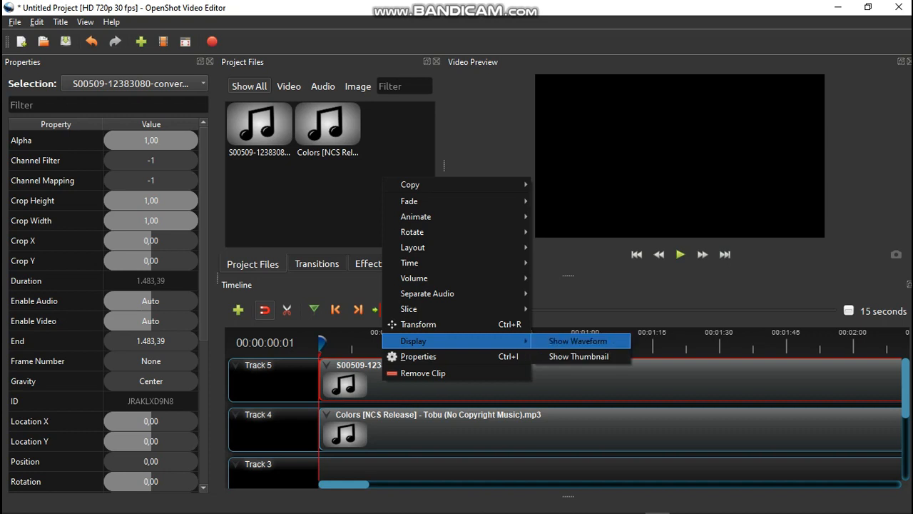
pyautogui.click(577, 341)
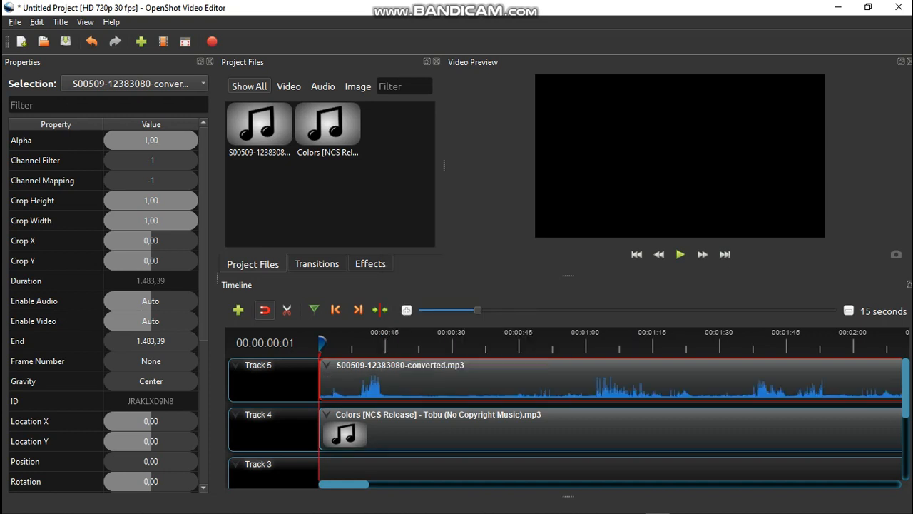
# - Show the waveform for the Colors music clip on Track 4
pyautogui.rightClick(578, 441)
pyautogui.moveTo(642, 402)
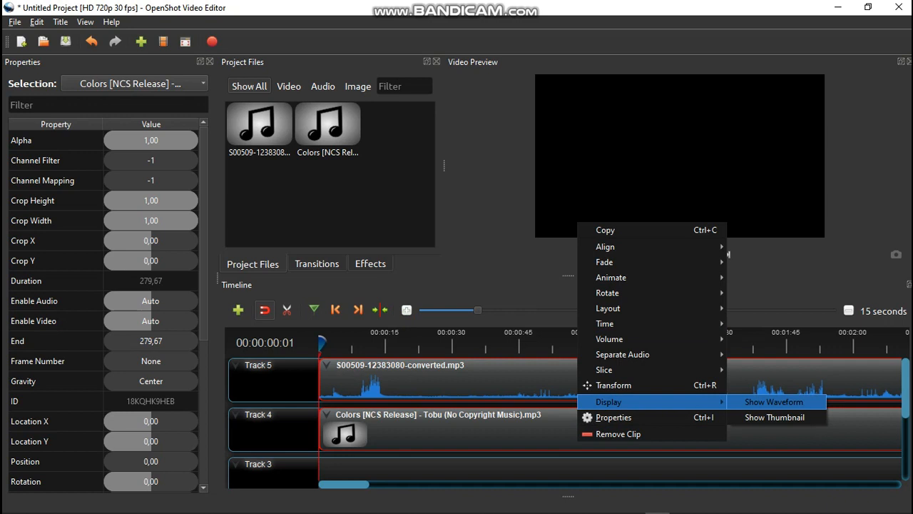
pyautogui.click(774, 402)
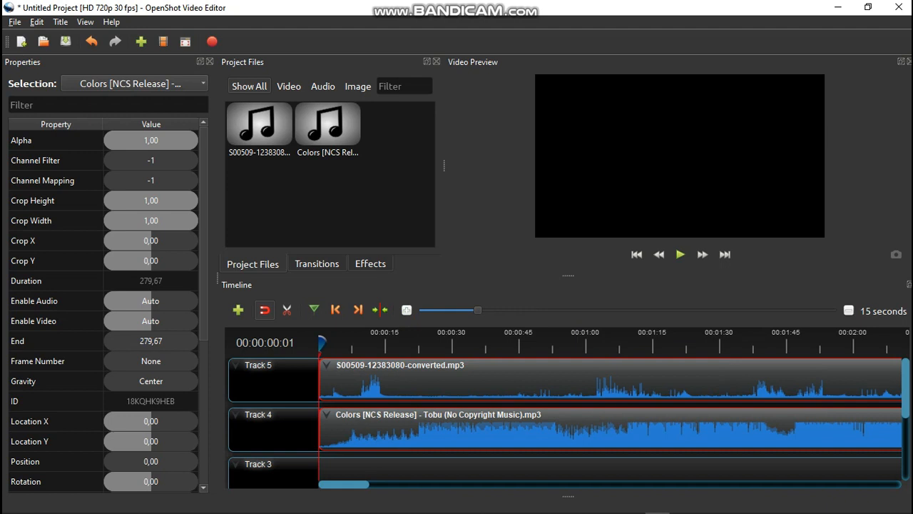
pyautogui.click(571, 381)
pyautogui.press('Delete')
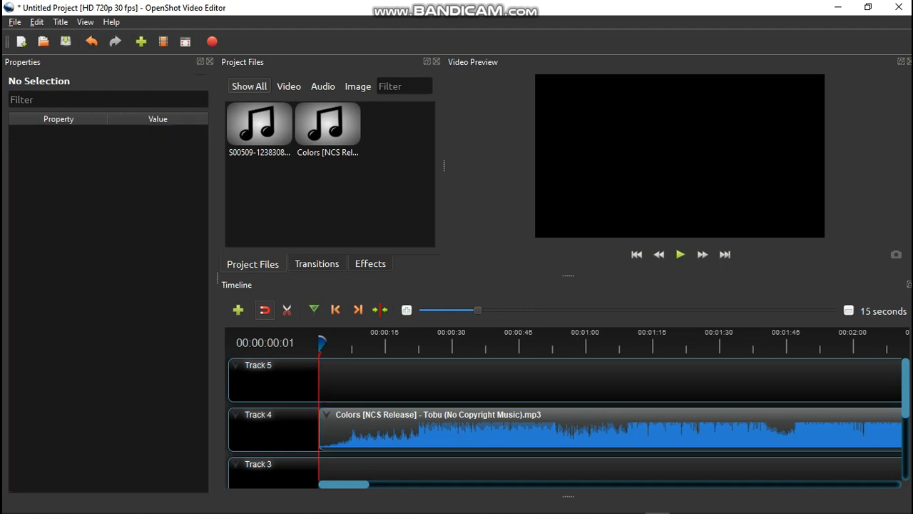
# - Slice all tracks at the playhead positioned at about 00:00:22
pyautogui.click(415, 345)
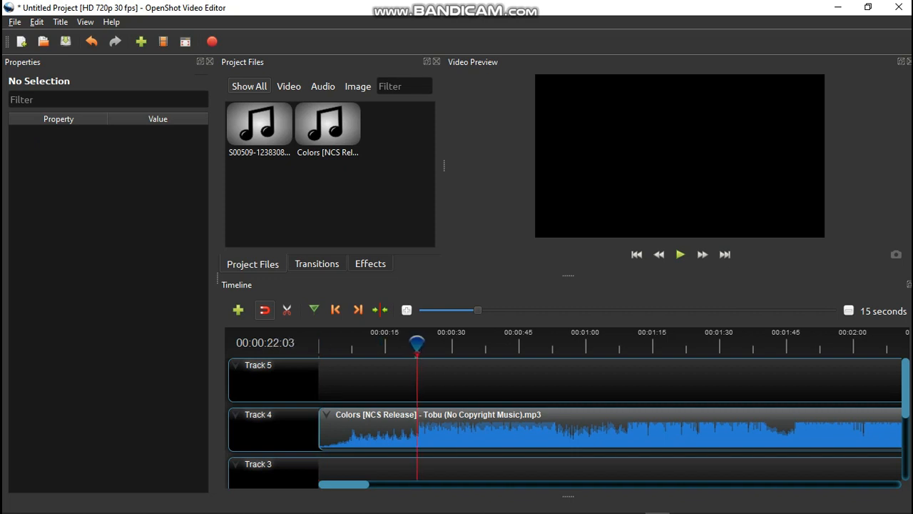
pyautogui.rightClick(417, 343)
pyautogui.moveTo(451, 350)
pyautogui.click(543, 350)
# - Move the playhead to about 00:00:53 and slice all tracks there
pyautogui.click(566, 345)
pyautogui.moveTo(566, 343); pyautogui.dragTo(557, 344)
pyautogui.rightClick(557, 344)
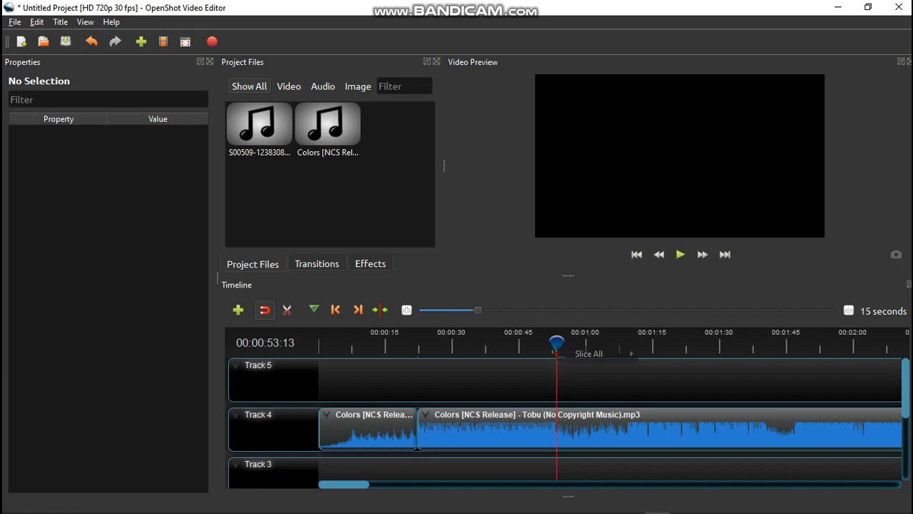
pyautogui.moveTo(598, 353)
pyautogui.click(682, 353)
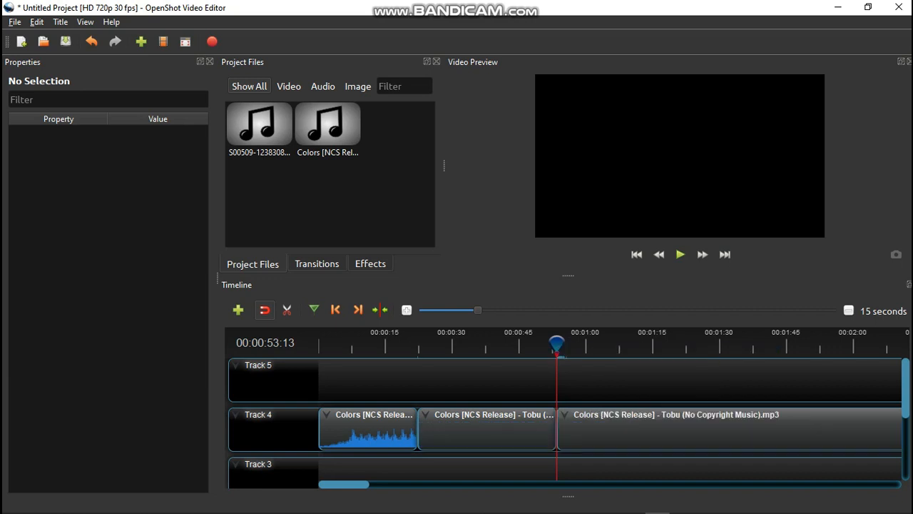
# - Set the volume of the middle Colors music segment to Level 70% for the entire clip
pyautogui.rightClick(517, 428)
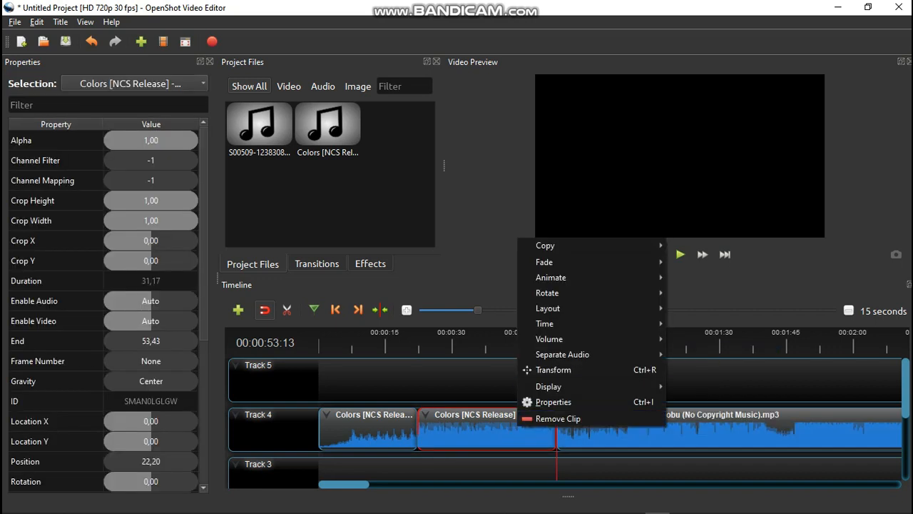
pyautogui.moveTo(549, 338)
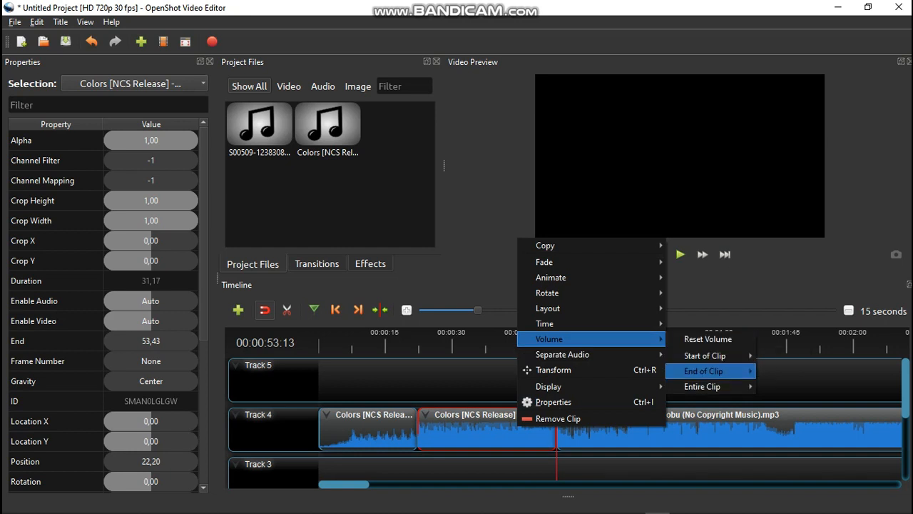
pyautogui.moveTo(703, 386)
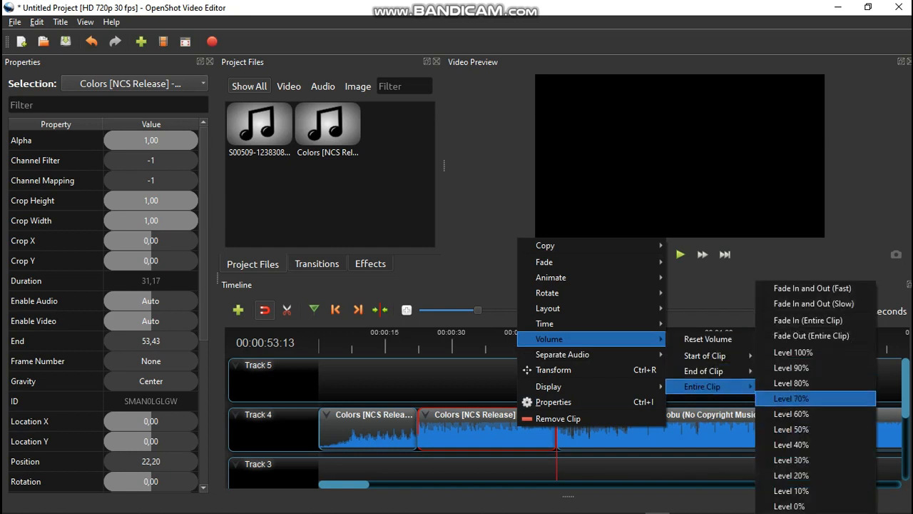
pyautogui.click(792, 398)
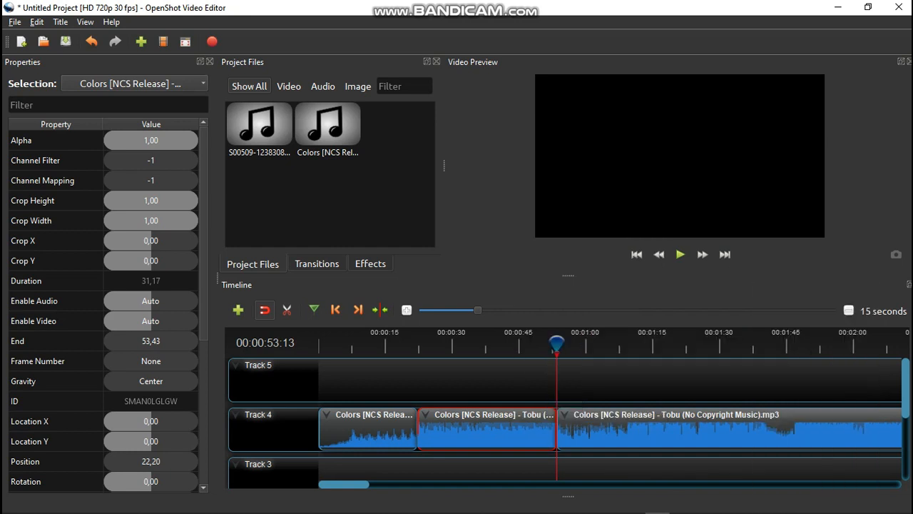
pyautogui.hotkey('alt', 'Tab')
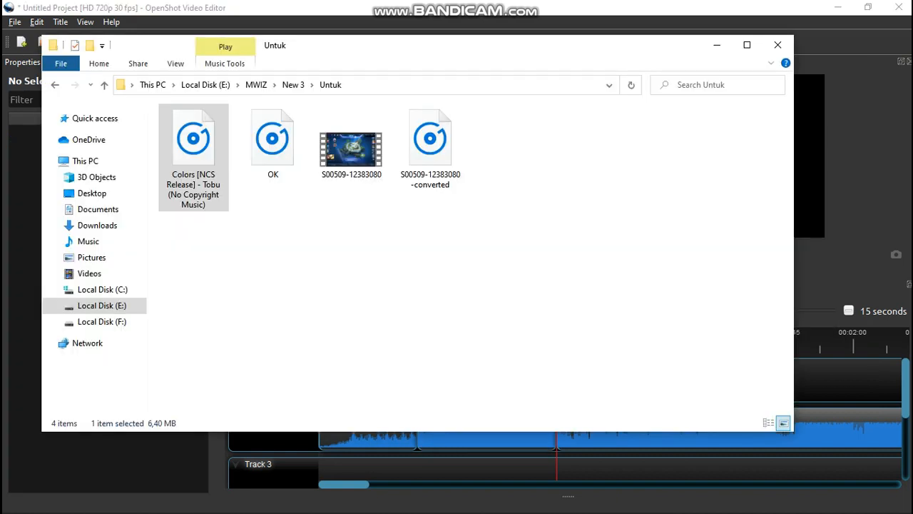
pyautogui.moveTo(430, 146); pyautogui.dragTo(323, 384)
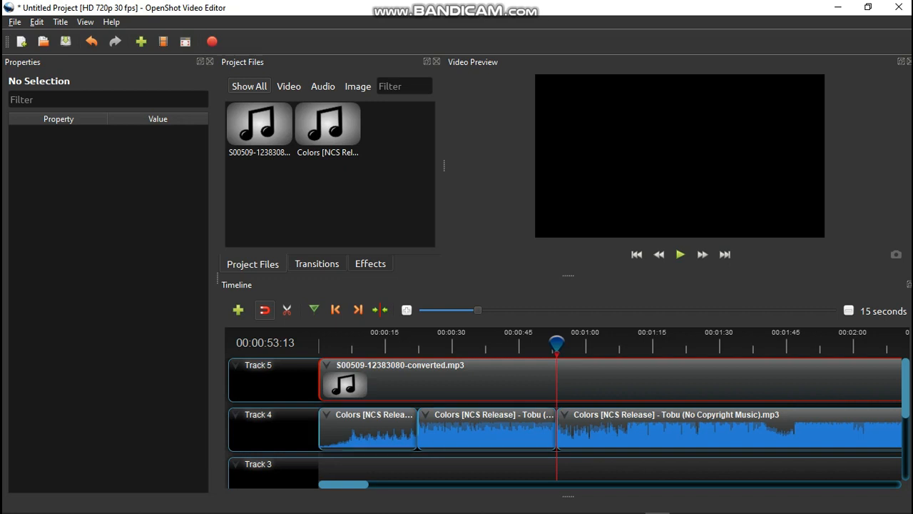
# - Delete all three Colors music segments from Track 4
pyautogui.click(369, 430)
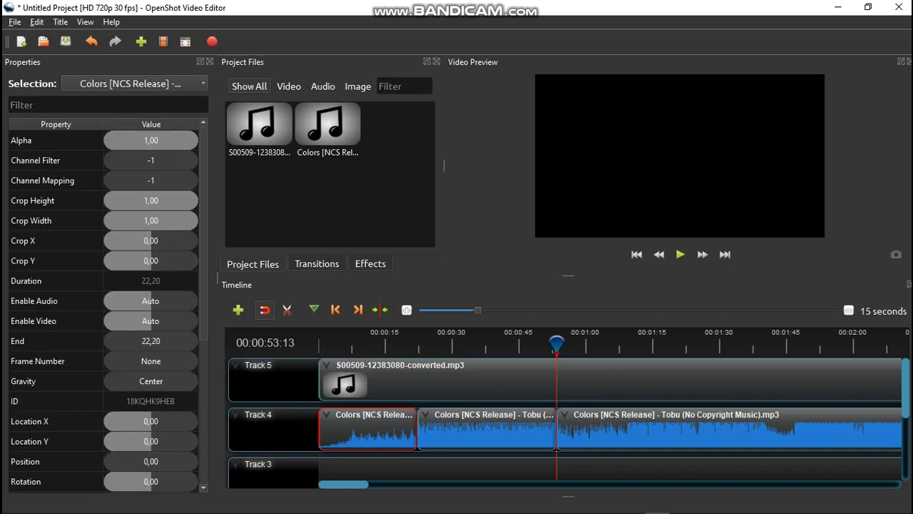
pyautogui.press('Delete')
pyautogui.click(487, 430)
pyautogui.press('Delete')
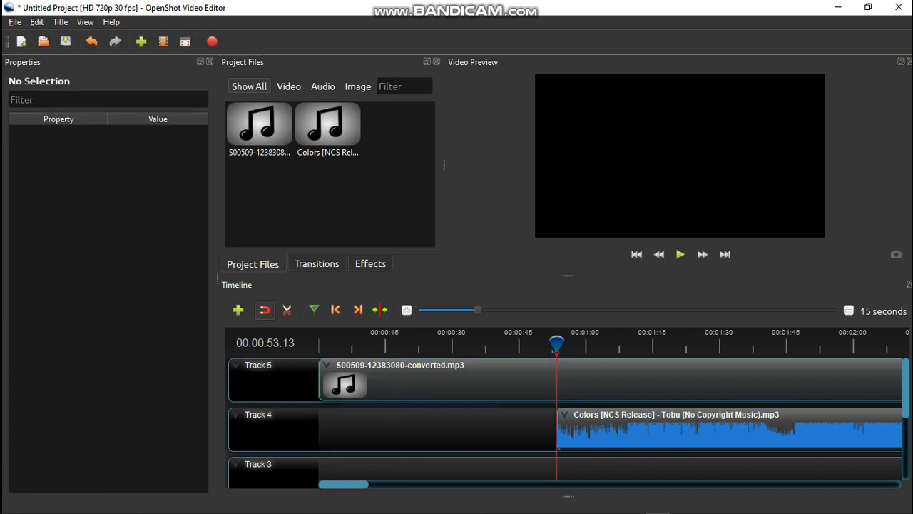
pyautogui.click(628, 430)
pyautogui.press('Delete')
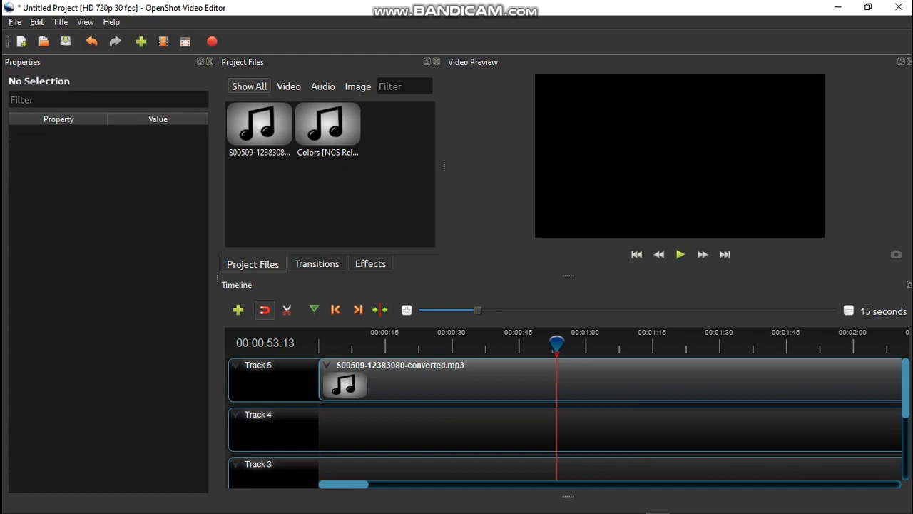
pyautogui.click(613, 382)
pyautogui.press('Delete')
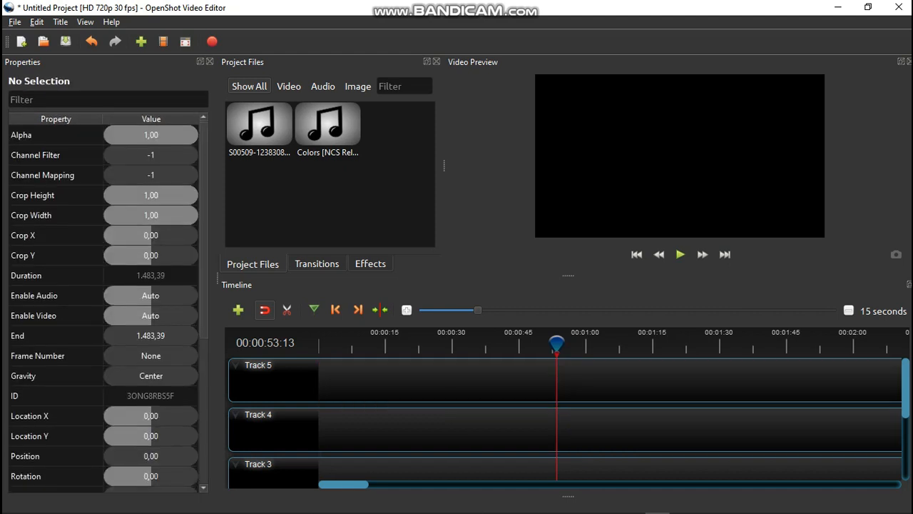
# - Switch to Audacity and open the Colors [NCS Release] - Tobu (No Copyright Music) file from the Untuk folder
pyautogui.click(632, 504)
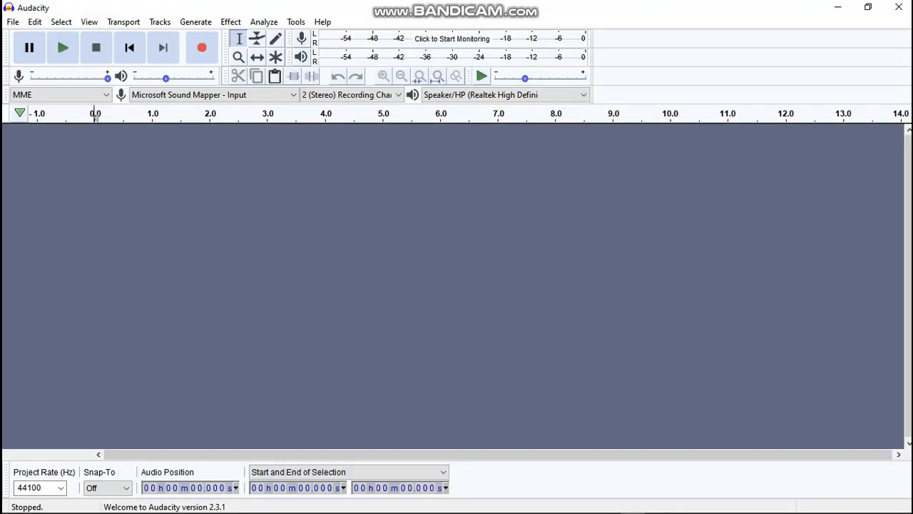
pyautogui.click(13, 22)
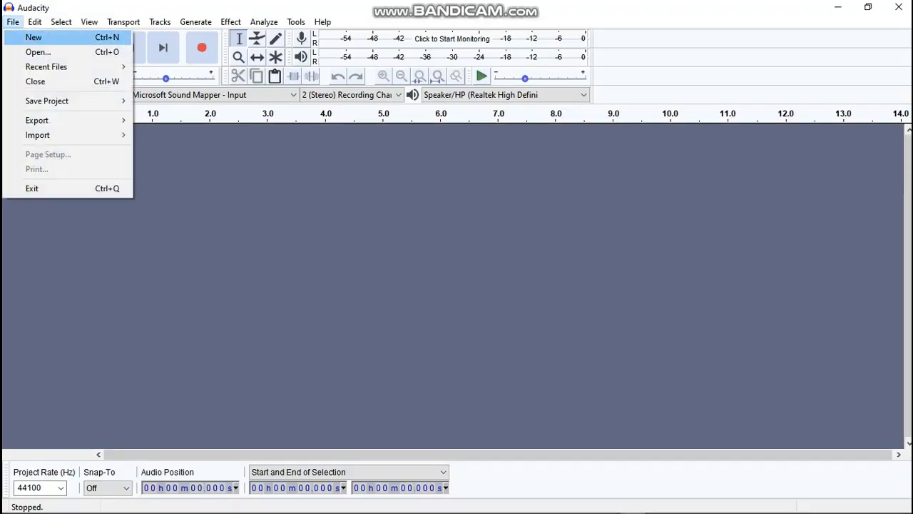
pyautogui.click(39, 52)
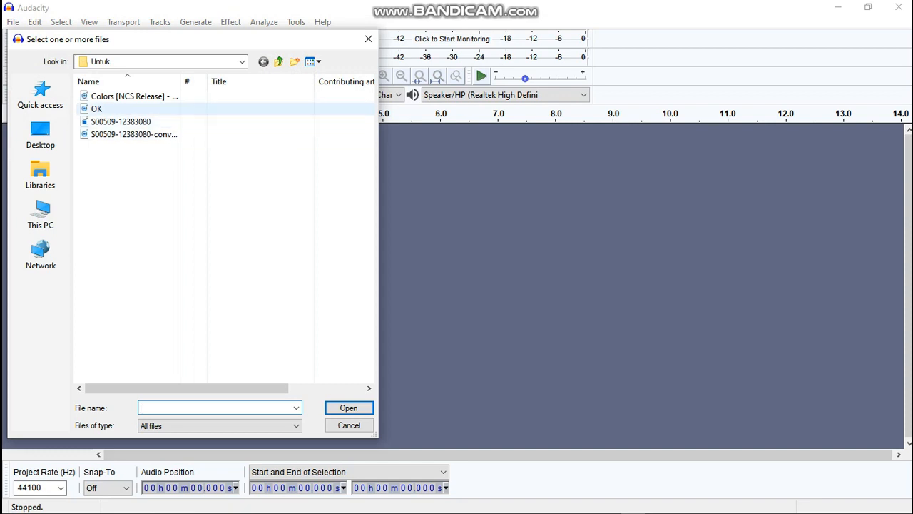
pyautogui.click(135, 97)
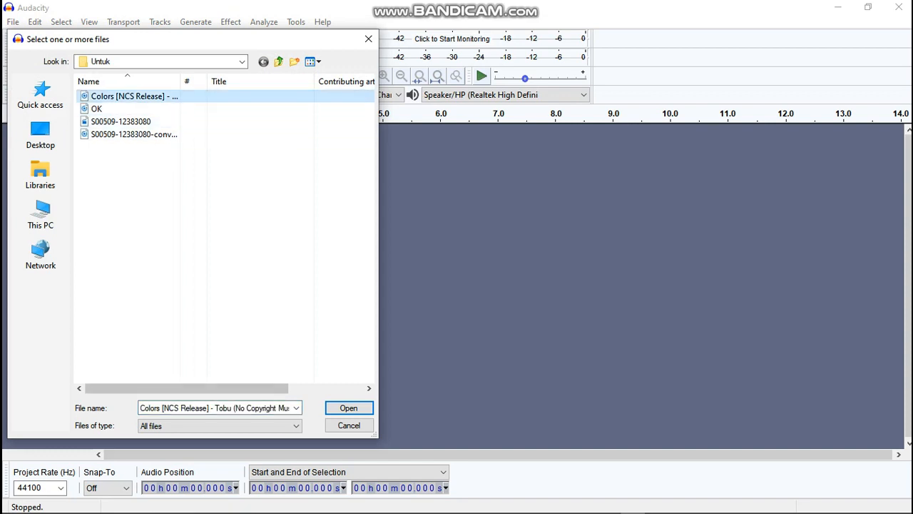
pyautogui.press('Return')
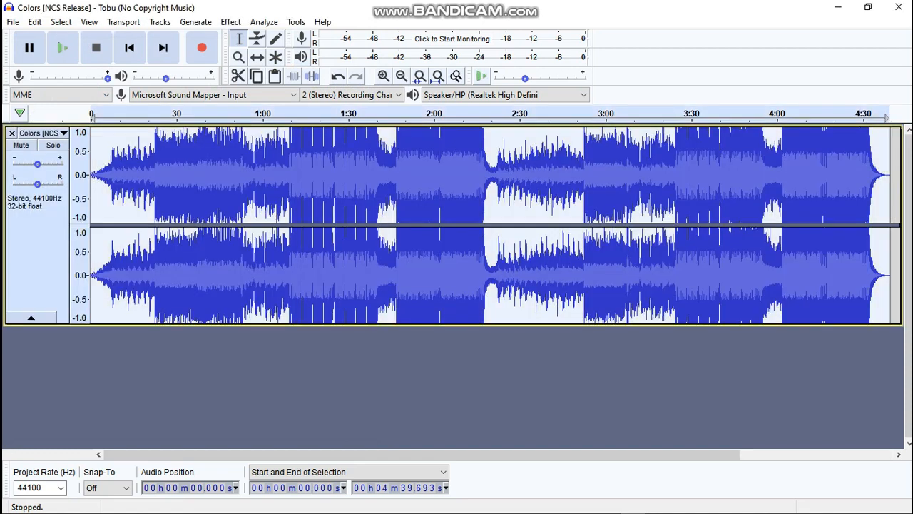
# - Apply Normalize to the track with DC offset removal and a peak amplitude of -4.0 dB
pyautogui.click(230, 22)
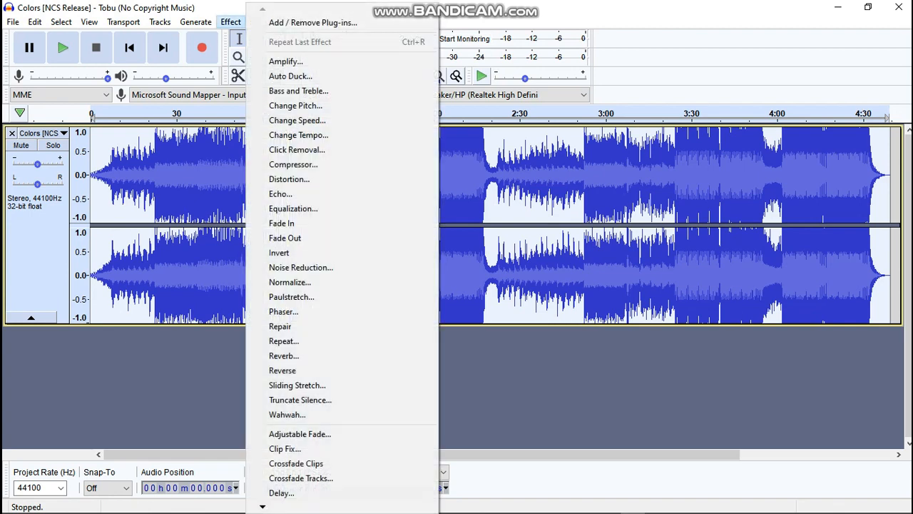
pyautogui.click(290, 282)
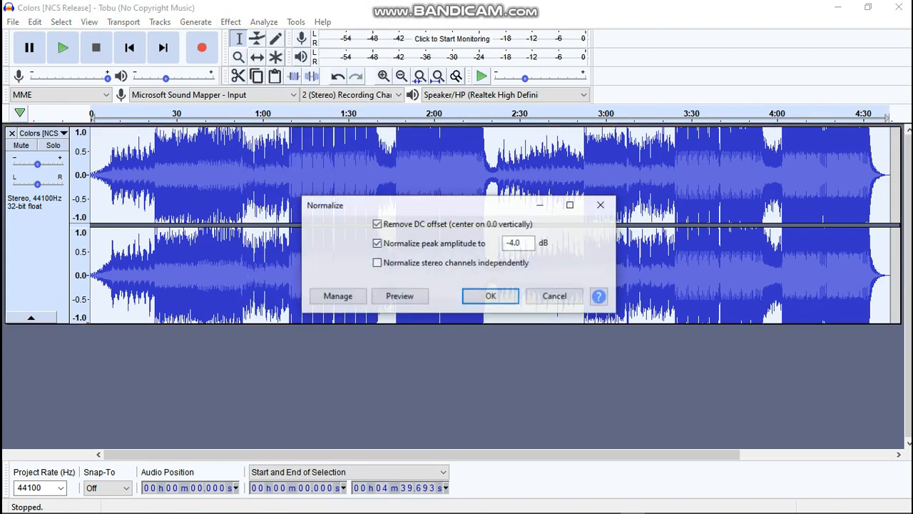
pyautogui.click(489, 294)
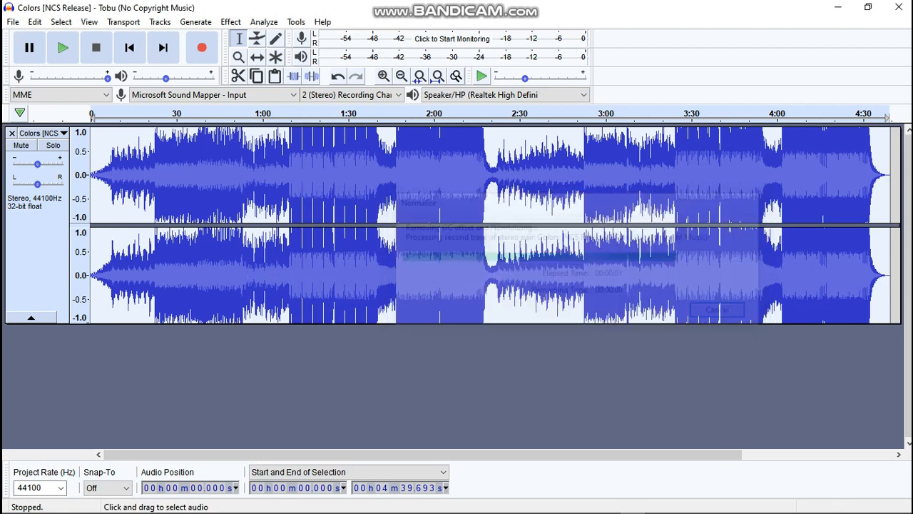
# - Export the normalized track as a WAV file named EDITED in the Untuk folder
pyautogui.click(13, 22)
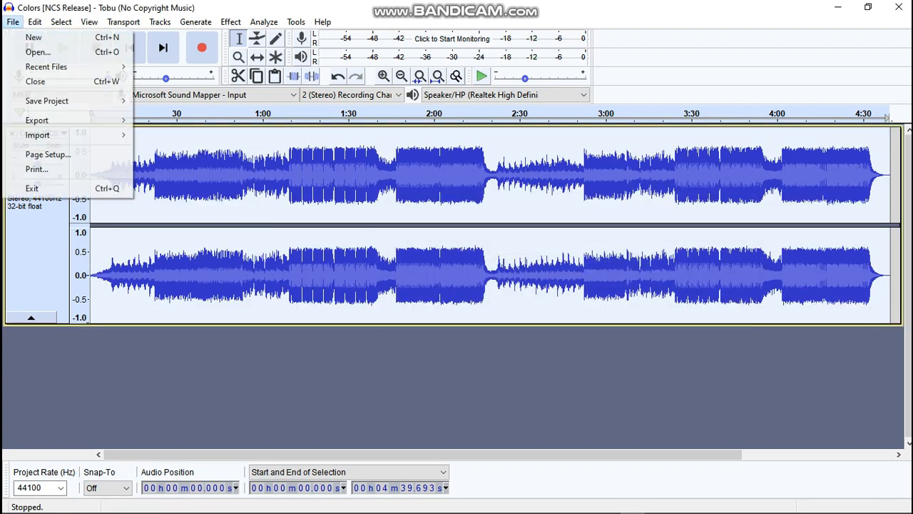
pyautogui.moveTo(39, 135)
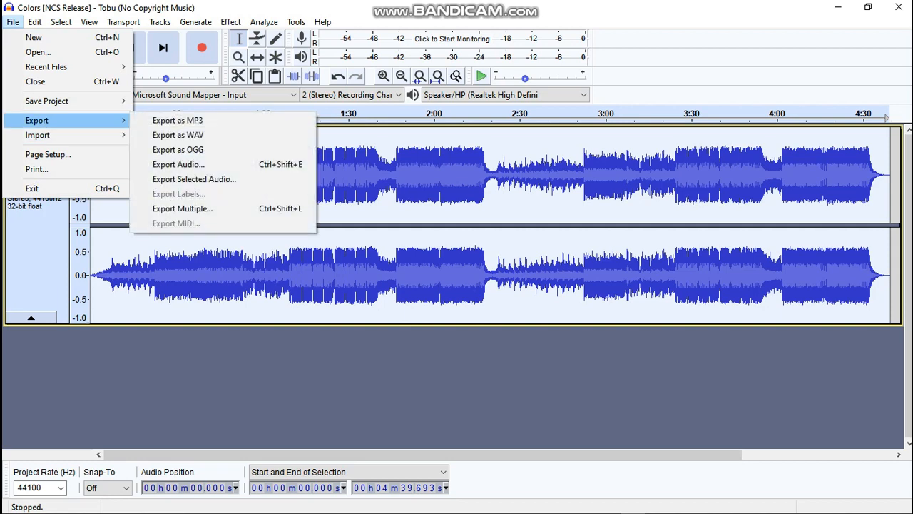
pyautogui.click(178, 135)
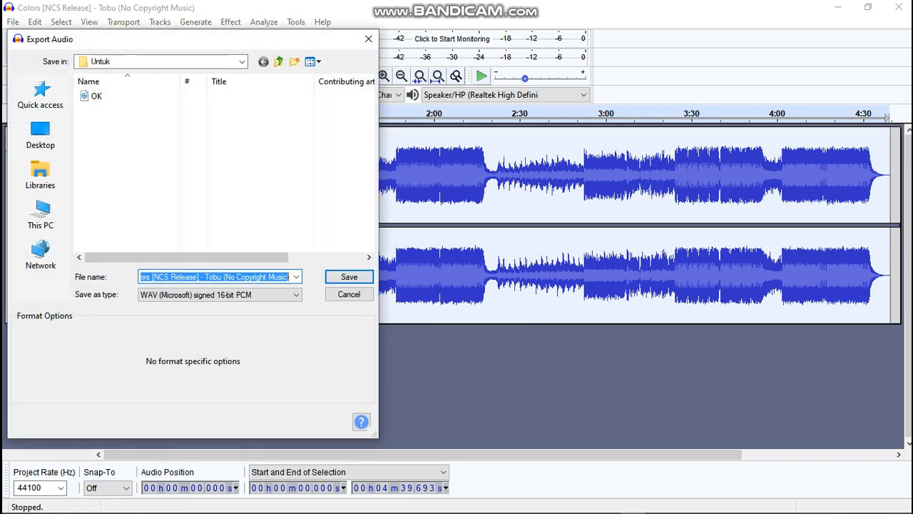
pyautogui.write('EDITED')
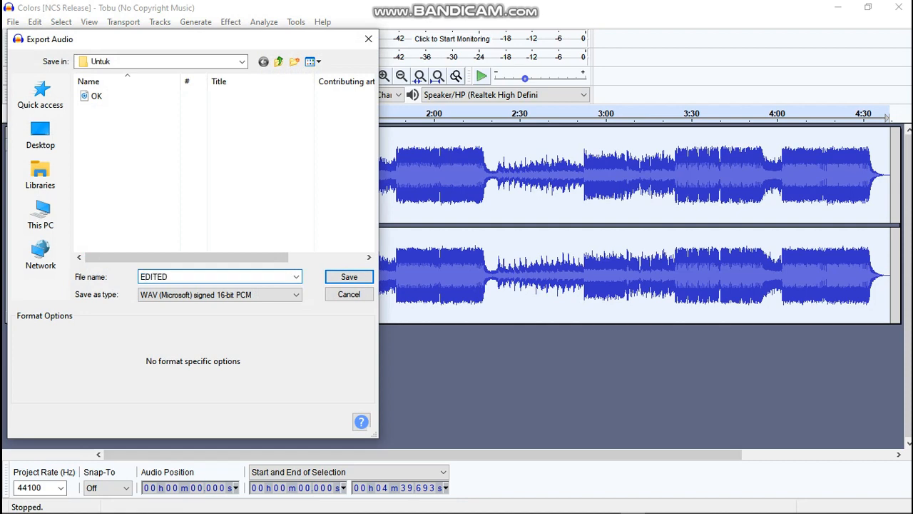
pyautogui.press('Return')
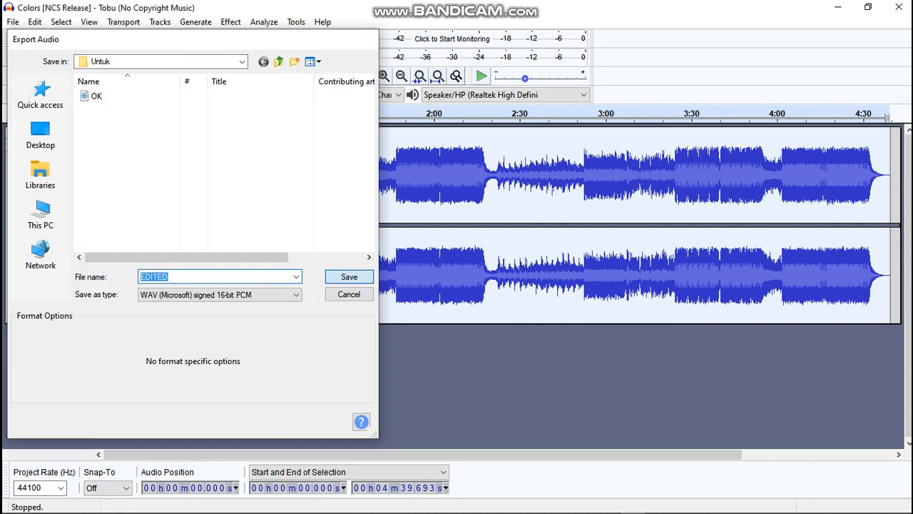
pyautogui.press('Return')
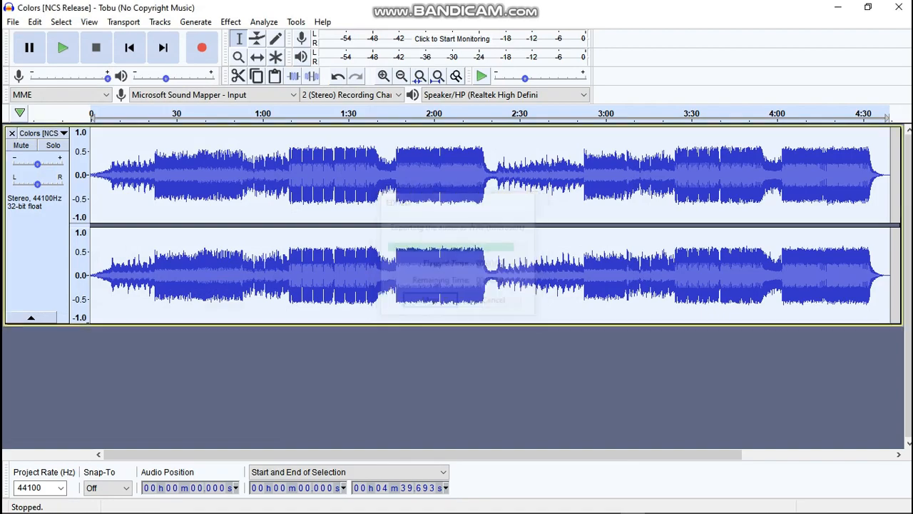
# - Switch to the Untuk folder and drag the original Colors music file onto the start of Track 5 in OpenShot
pyautogui.hotkey('alt', 'Tab')
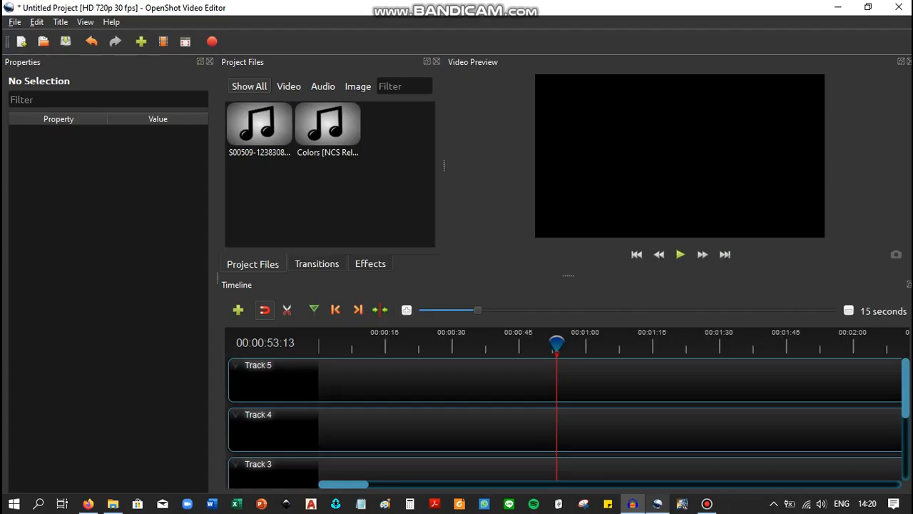
pyautogui.hotkey('alt', 'Tab')
pyautogui.hotkey('alt', 'Tab')
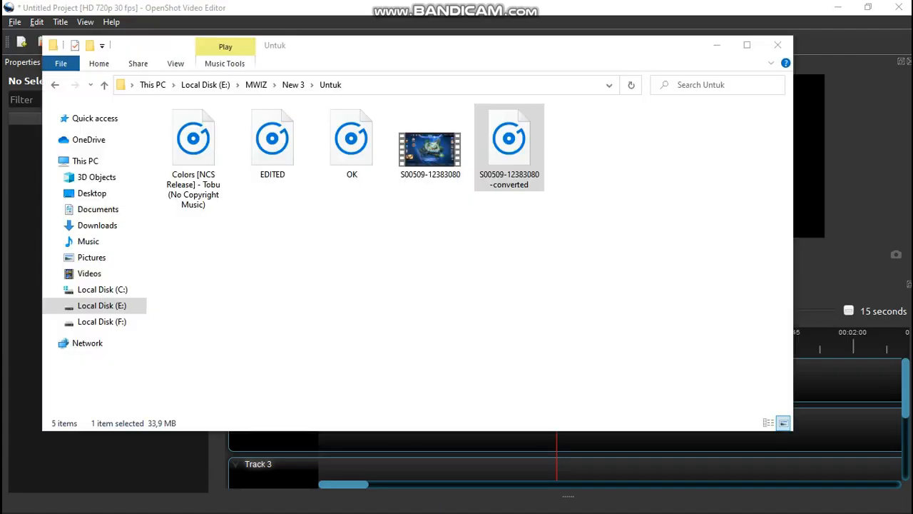
pyautogui.click(272, 278)
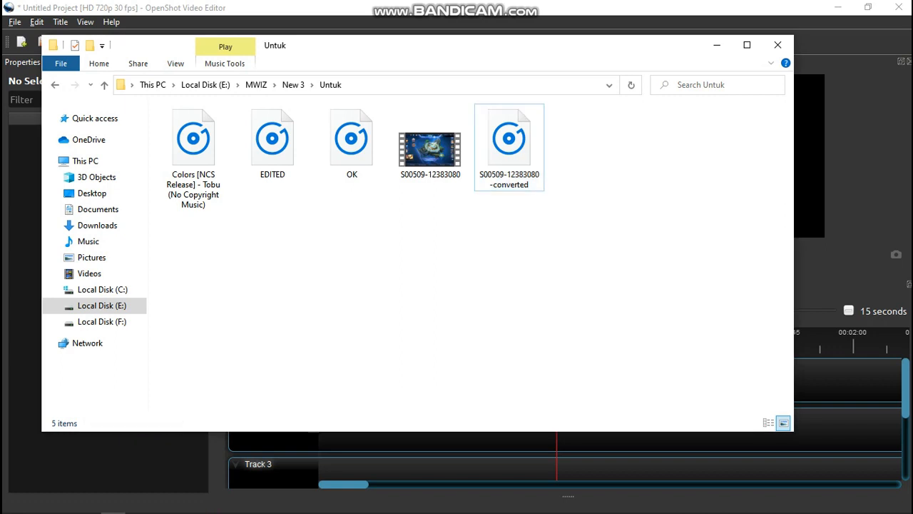
pyautogui.moveTo(193, 148); pyautogui.dragTo(326, 369)
# - Drag the EDITED file from the Untuk folder onto the start of Track 4
pyautogui.hotkey('alt', 'Tab')
pyautogui.hotkey('alt', 'Tab')
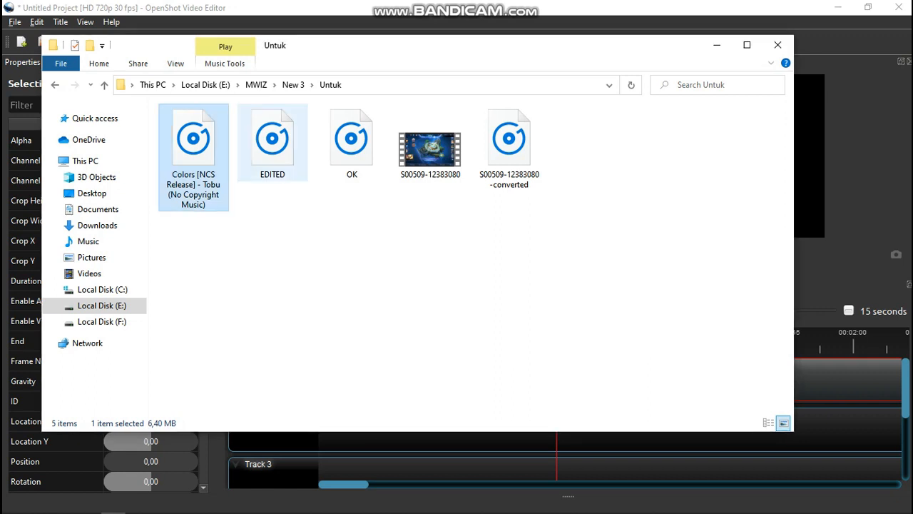
pyautogui.moveTo(273, 142); pyautogui.dragTo(333, 428)
pyautogui.hotkey('alt', 'Tab')
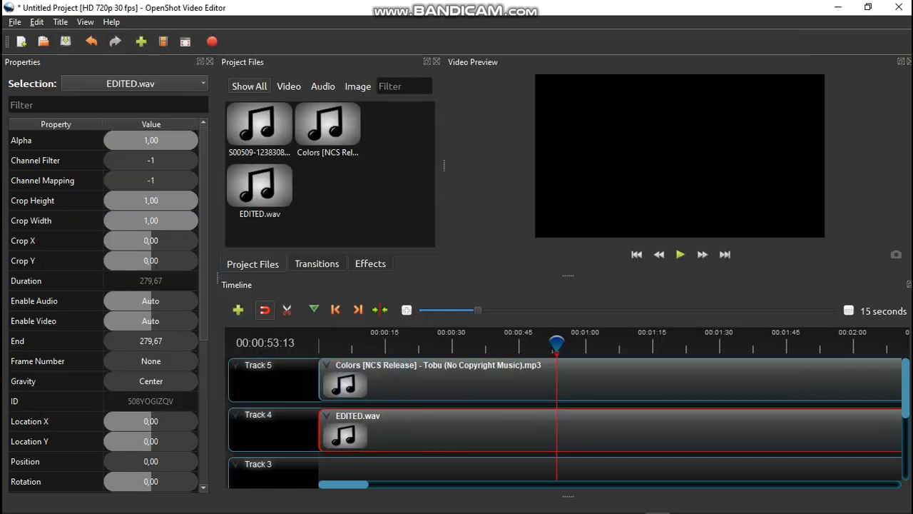
# - Show waveforms for the Colors clip on Track 5 and the EDITED.wav clip on Track 4
pyautogui.click(385, 389)
pyautogui.rightClick(384, 390)
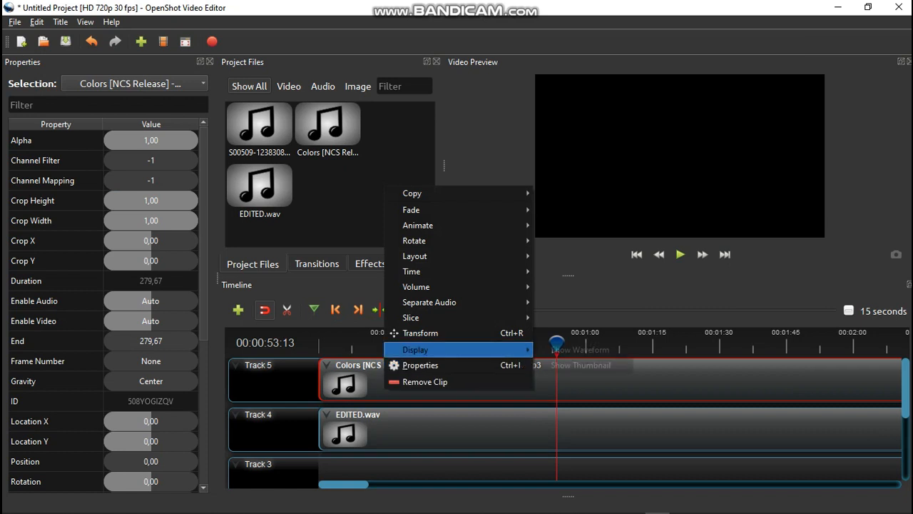
pyautogui.moveTo(421, 349)
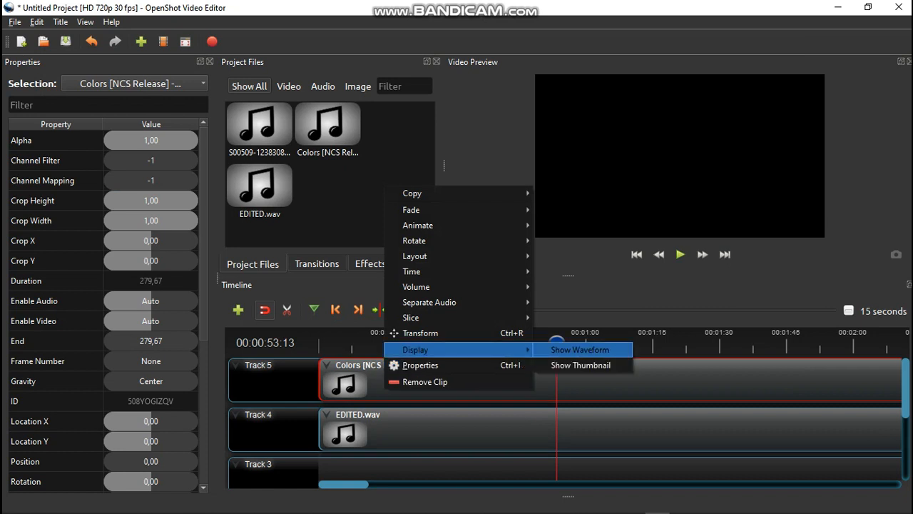
pyautogui.click(580, 349)
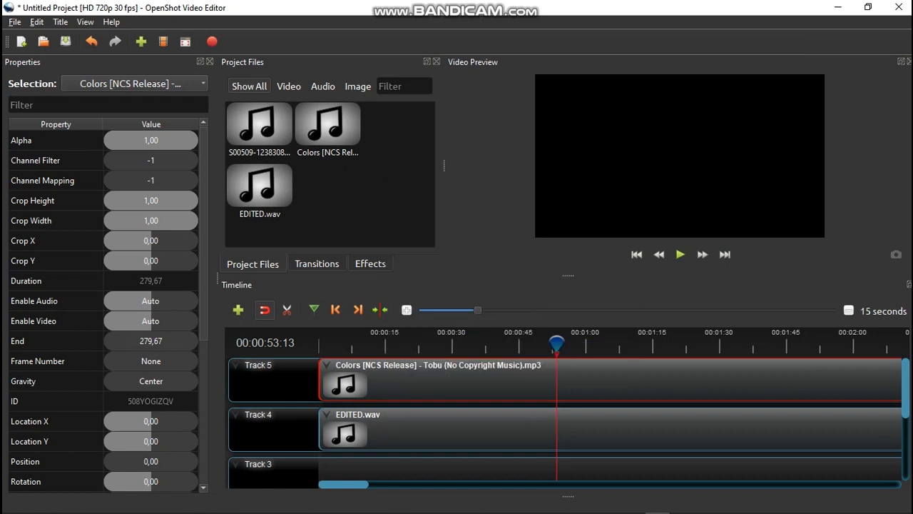
pyautogui.rightClick(508, 422)
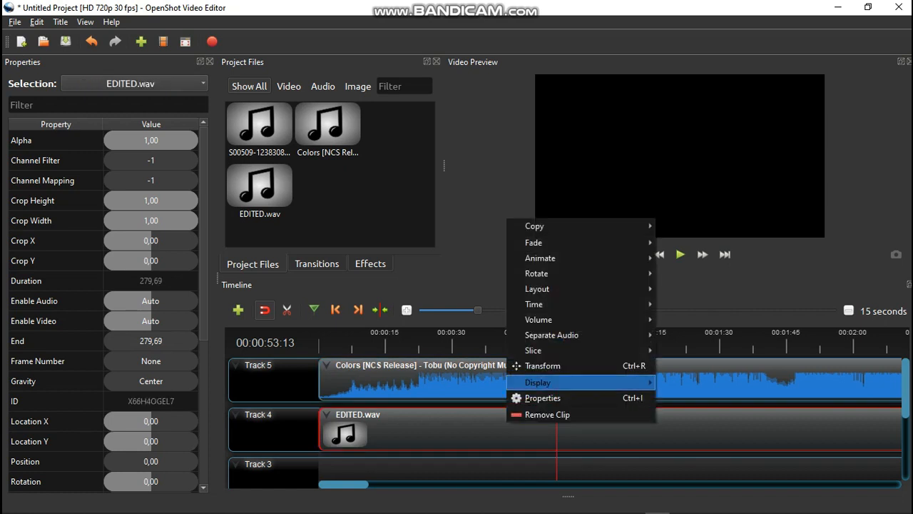
pyautogui.moveTo(570, 382)
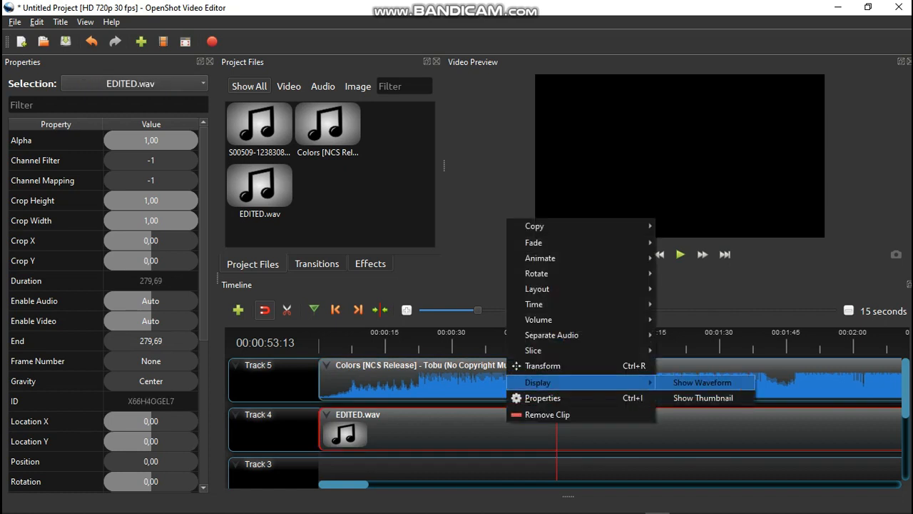
pyautogui.click(703, 382)
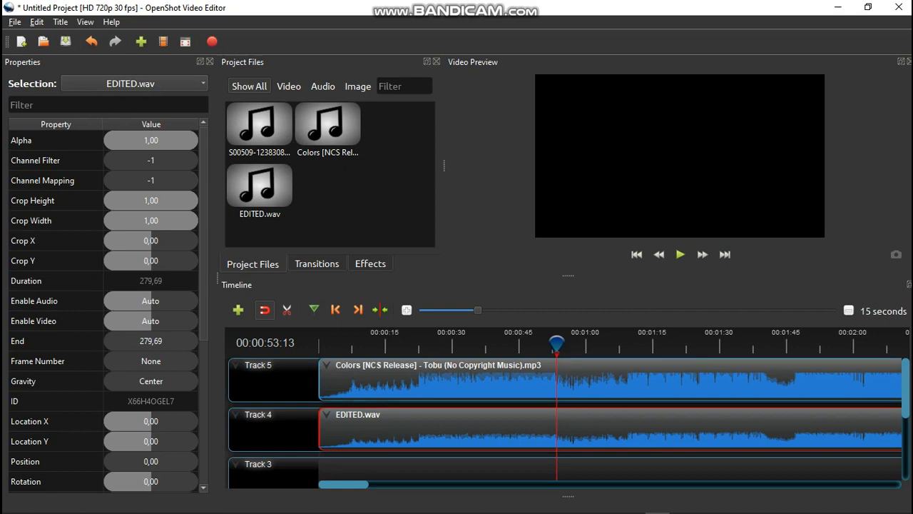
pyautogui.click(610, 383)
pyautogui.press('Delete')
pyautogui.hotkey('alt', 'Tab')
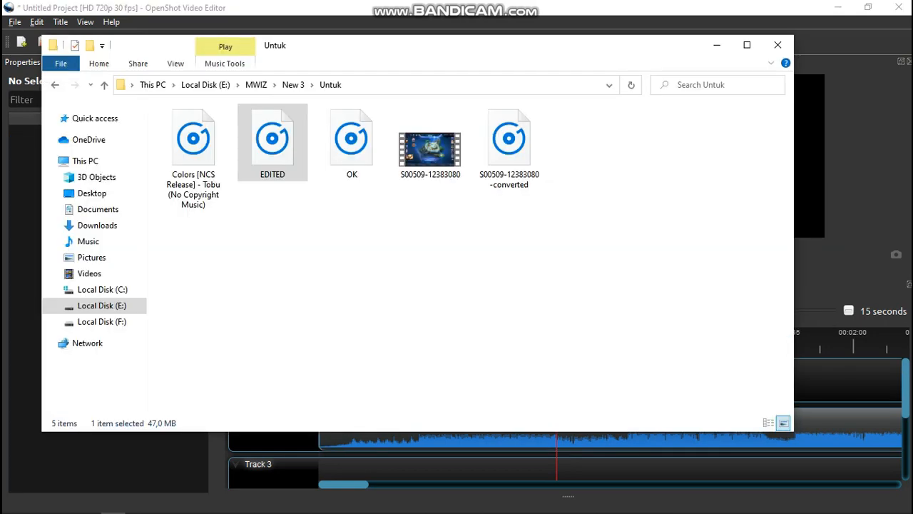
pyautogui.moveTo(508, 151); pyautogui.dragTo(328, 382)
pyautogui.hotkey('alt', 'Tab')
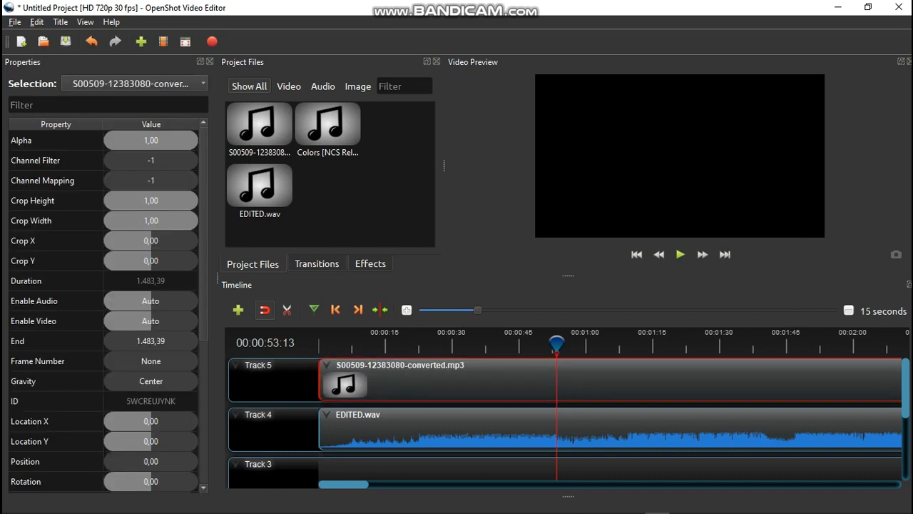
pyautogui.rightClick(362, 378)
pyautogui.moveTo(399, 337)
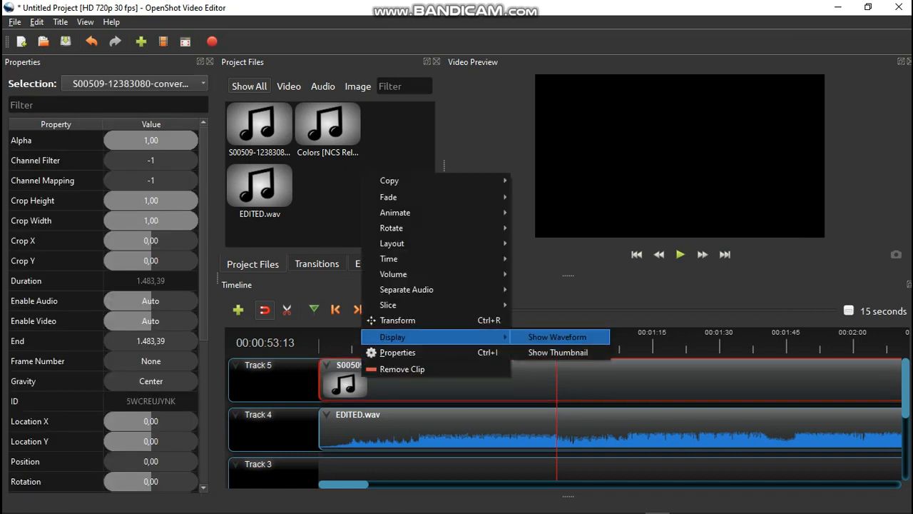
pyautogui.click(558, 338)
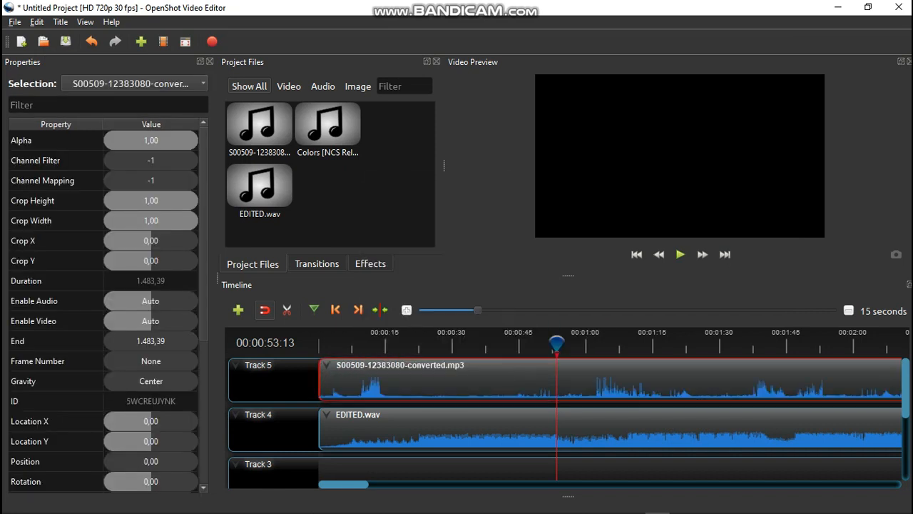